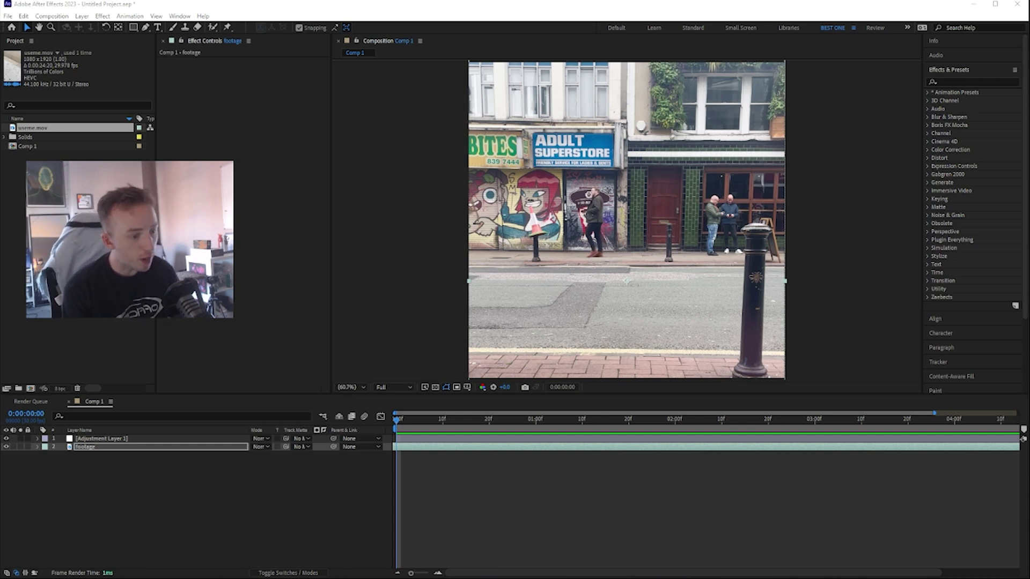
pyautogui.click(135, 440)
pyautogui.click(159, 518)
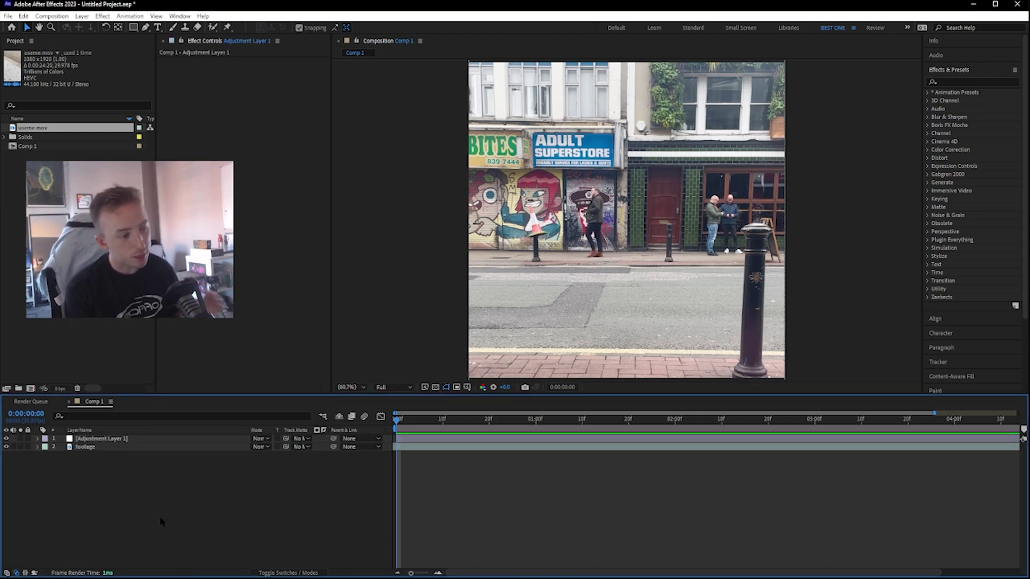
pyautogui.press('space')
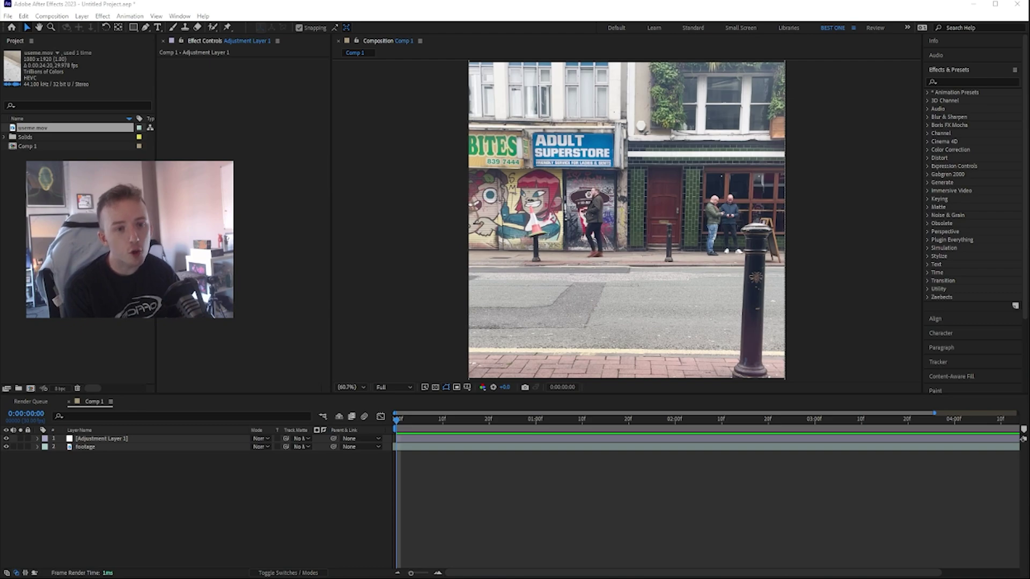
pyautogui.moveTo(201, 109); pyautogui.dragTo(538, 103)
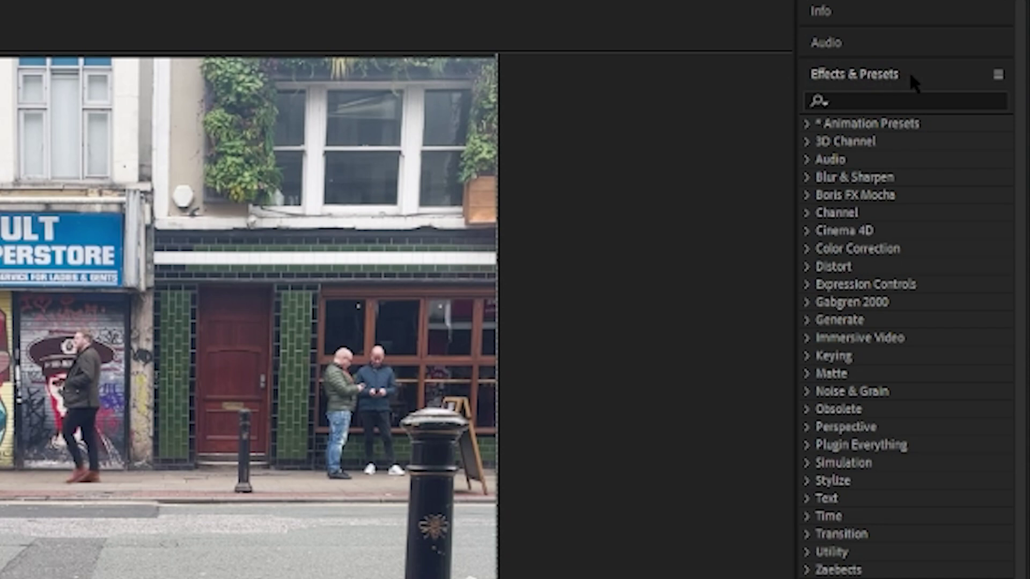
# Filter the effects list by LUT to locate the Apply Color LUT effect
pyautogui.click(894, 95)
pyautogui.write('LUT')
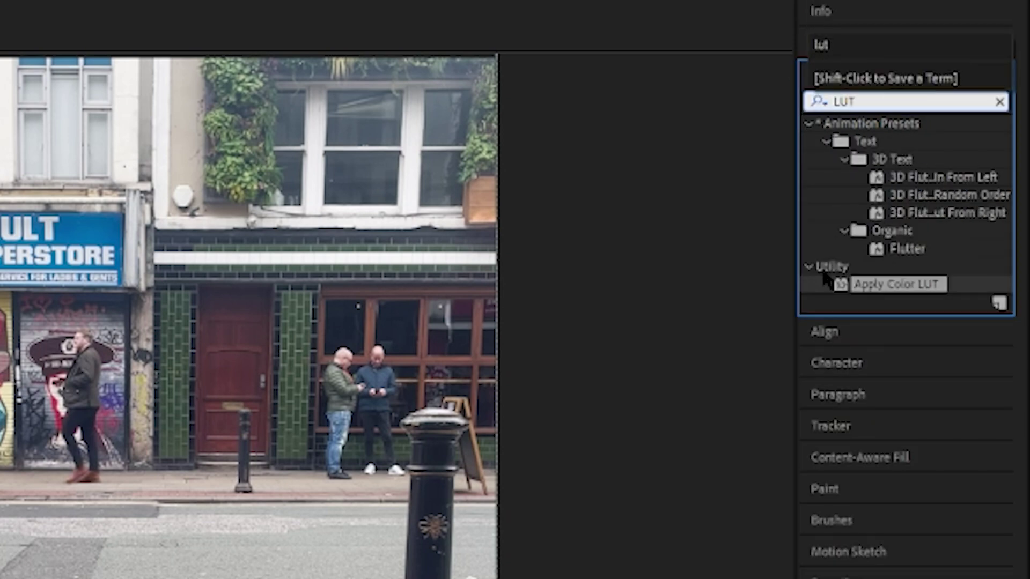
pyautogui.moveTo(902, 282); pyautogui.dragTo(225, 382)
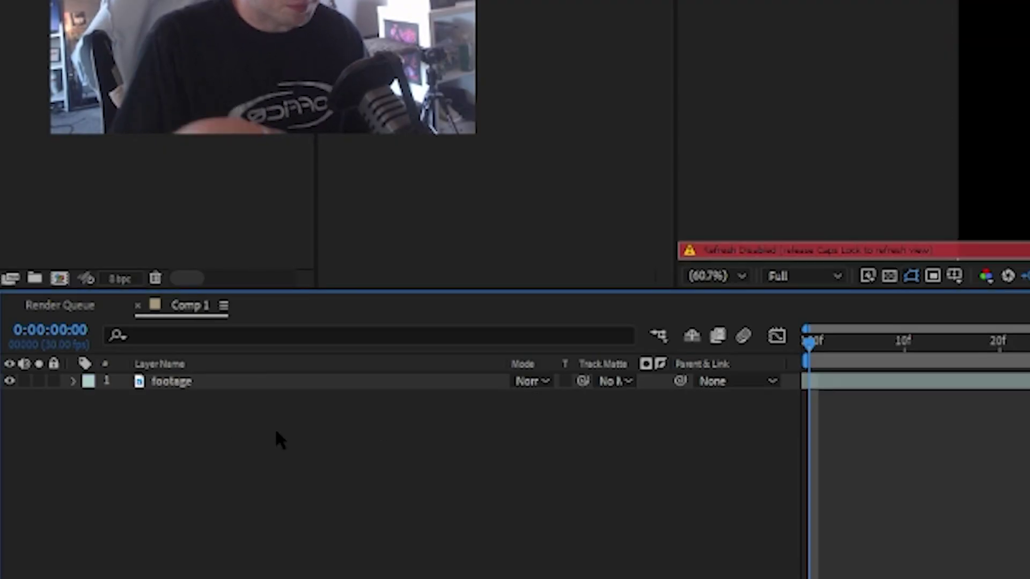
# Create a new adjustment layer above the footage layer and add the Apply Color LUT effect to it
pyautogui.press('capslock')
pyautogui.rightClick(276, 433)
pyautogui.click(162, 449)
pyautogui.rightClick(156, 365)
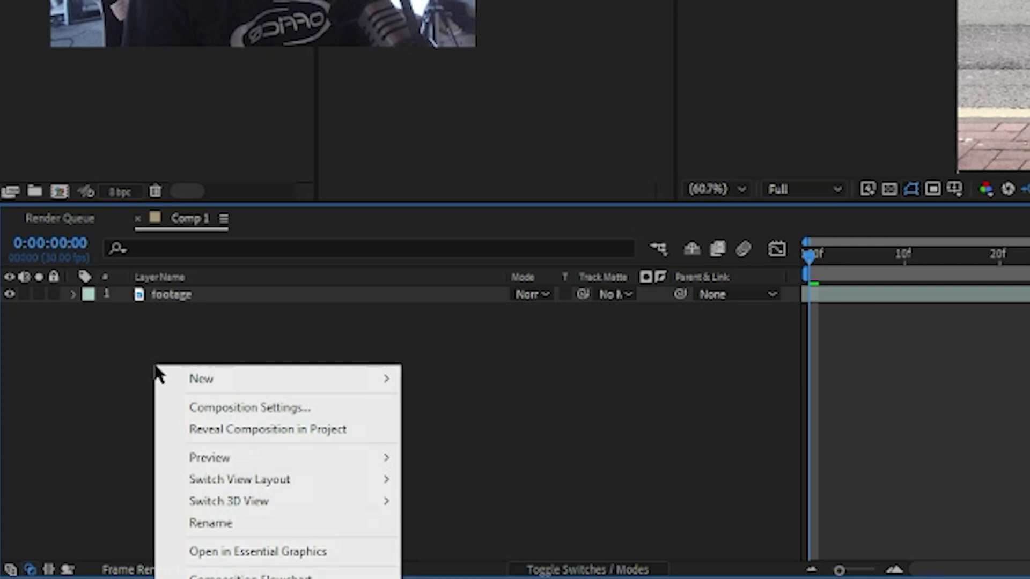
pyautogui.moveTo(192, 379)
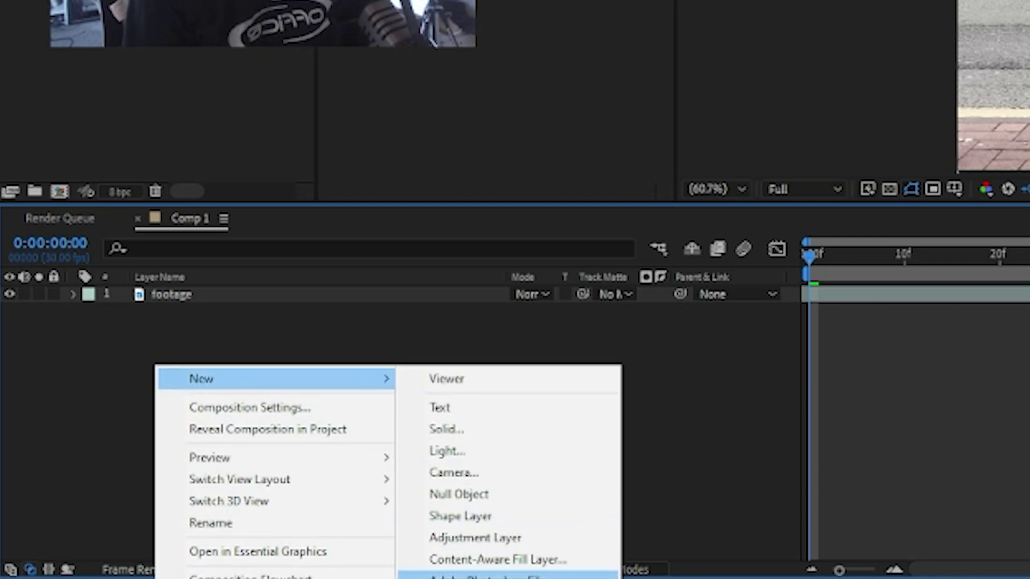
pyautogui.click(516, 538)
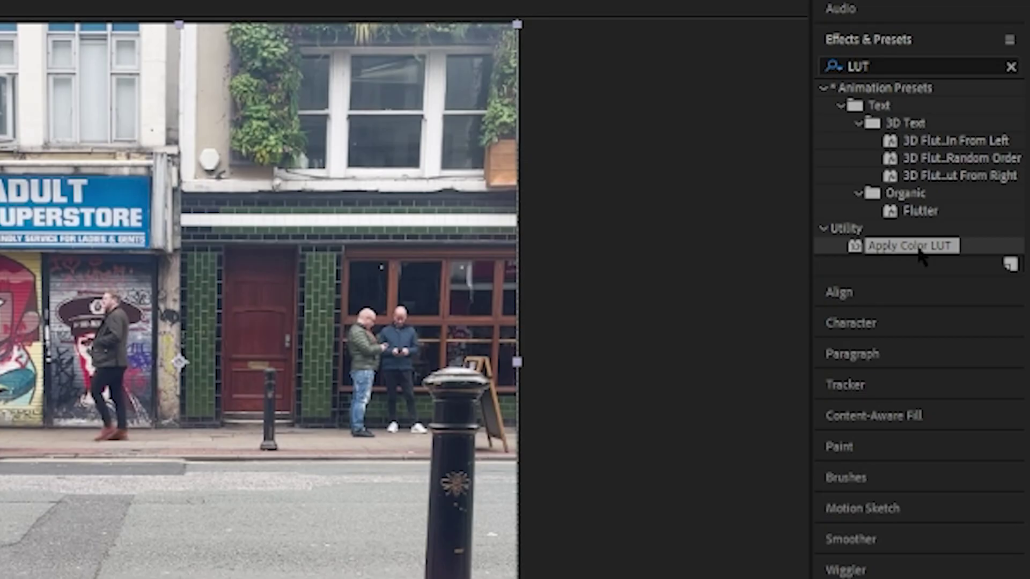
pyautogui.doubleClick(919, 248)
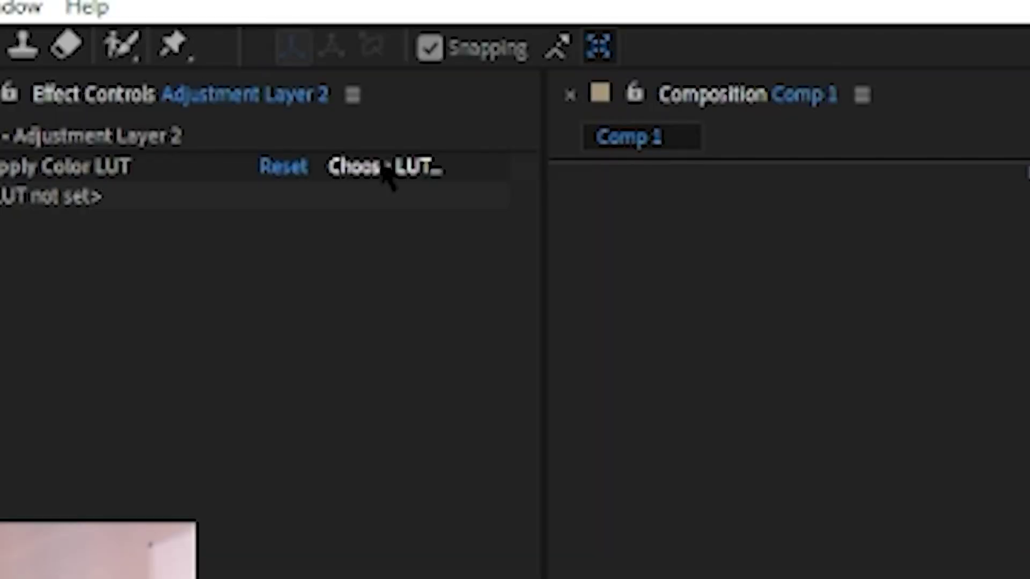
# Load AAA-THERMAL-LUT-02.3dl from the STUDIOAAA-THERMAL-LUTs folder into the Apply Color LUT effect
pyautogui.click(395, 183)
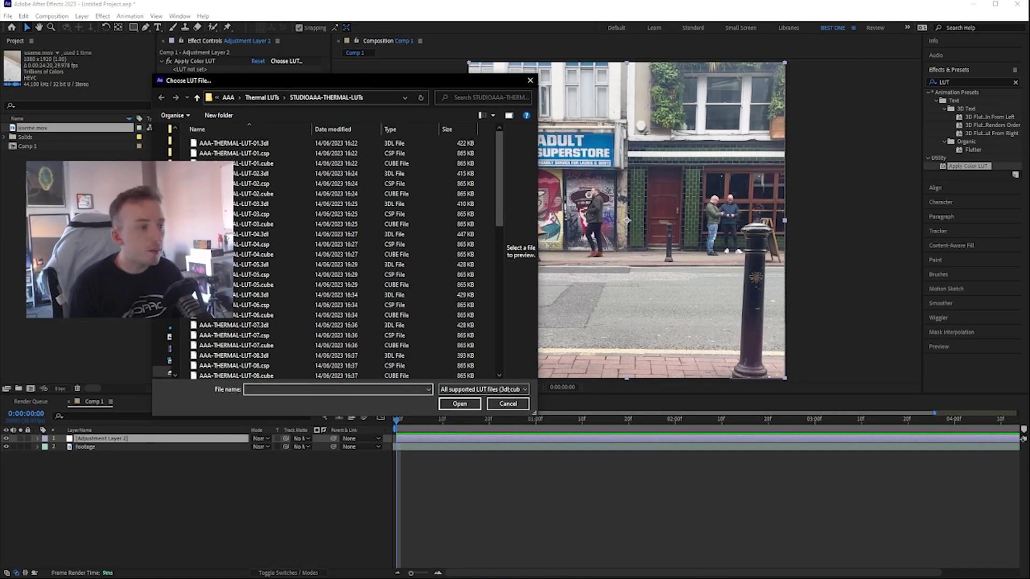
pyautogui.moveTo(343, 81); pyautogui.dragTo(606, 61)
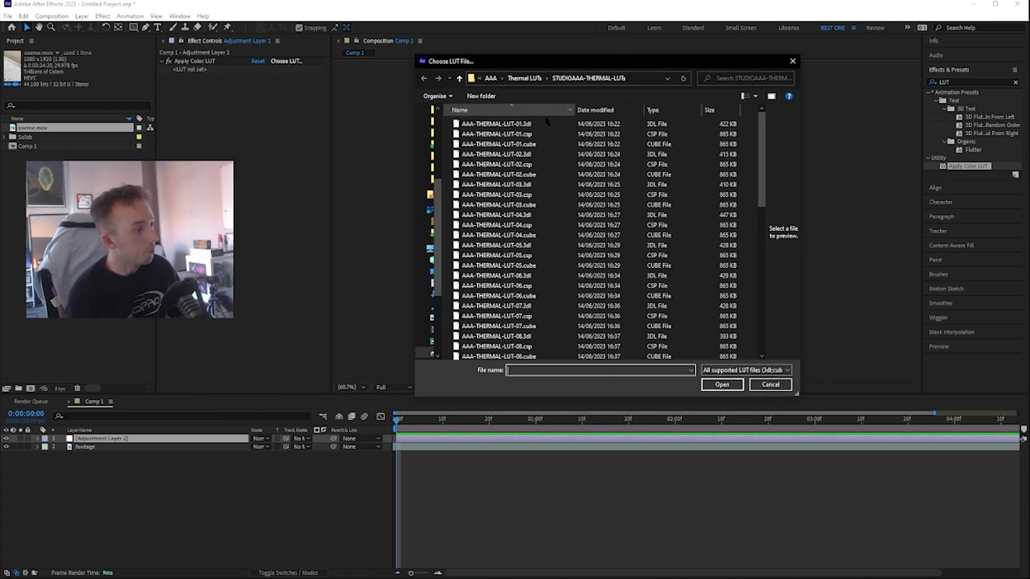
pyautogui.scroll(-4, 548, 161)
pyautogui.scroll(4, 553, 271)
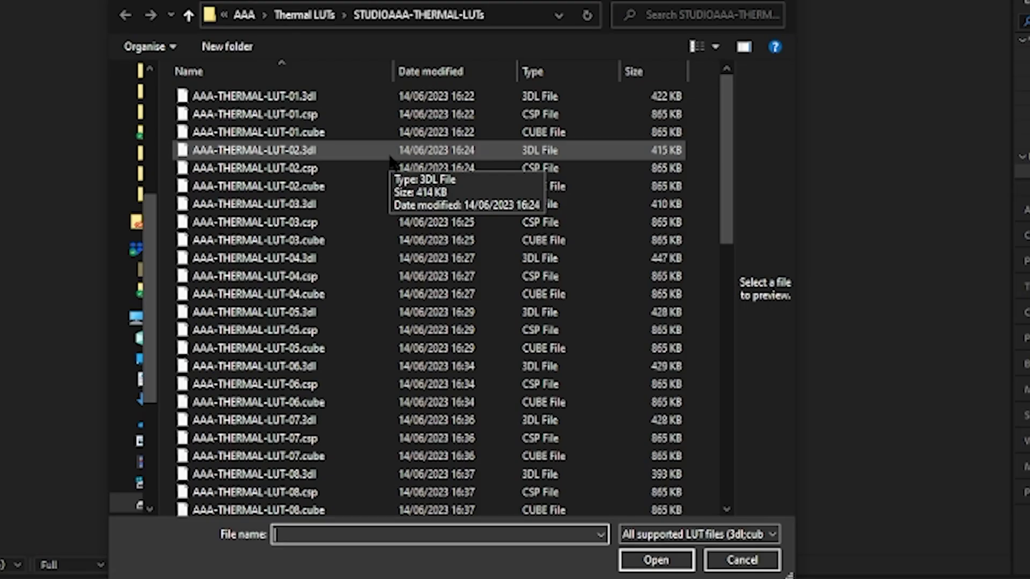
pyautogui.scroll(-7, 501, 352)
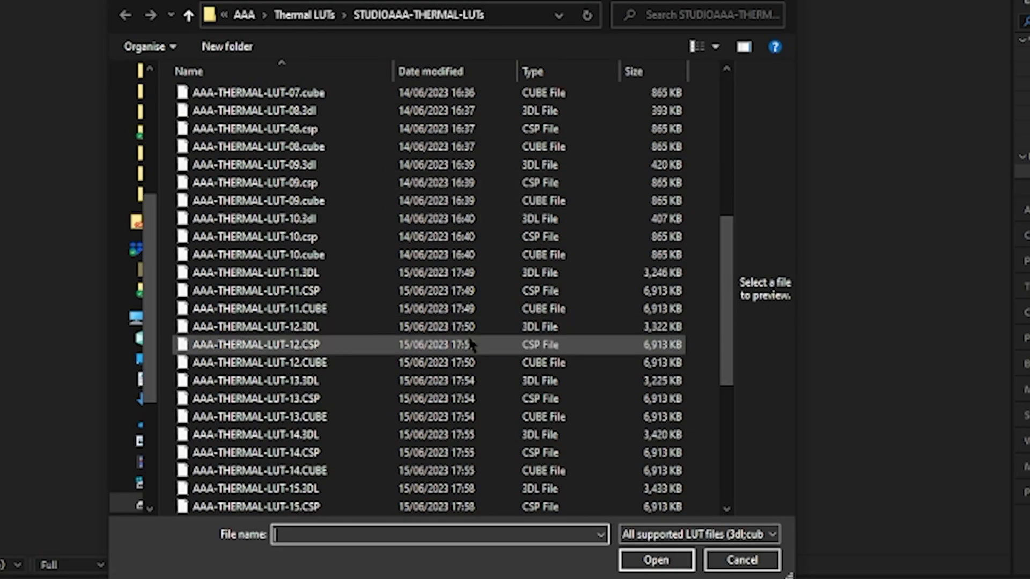
pyautogui.scroll(7, 375, 330)
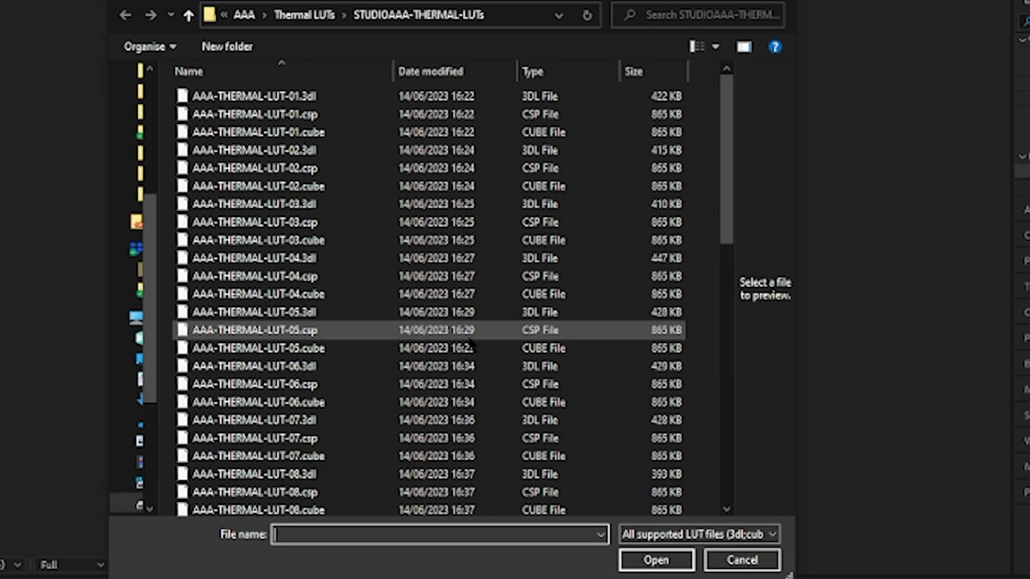
pyautogui.click(333, 150)
pyautogui.click(655, 561)
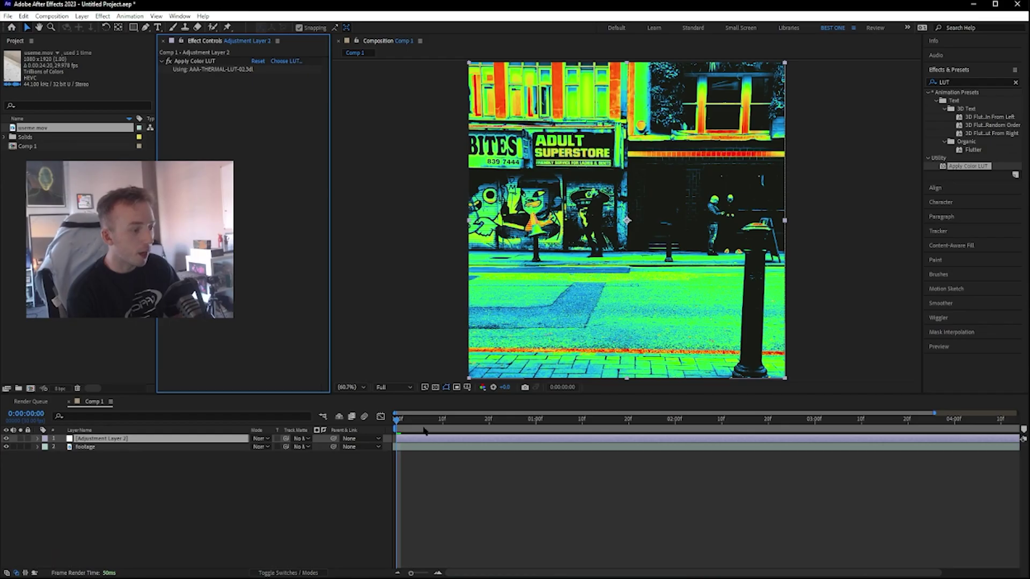
# Play back the composition and toggle the adjustment layer's visibility to compare the footage with and without the thermal LUT
pyautogui.click(404, 433)
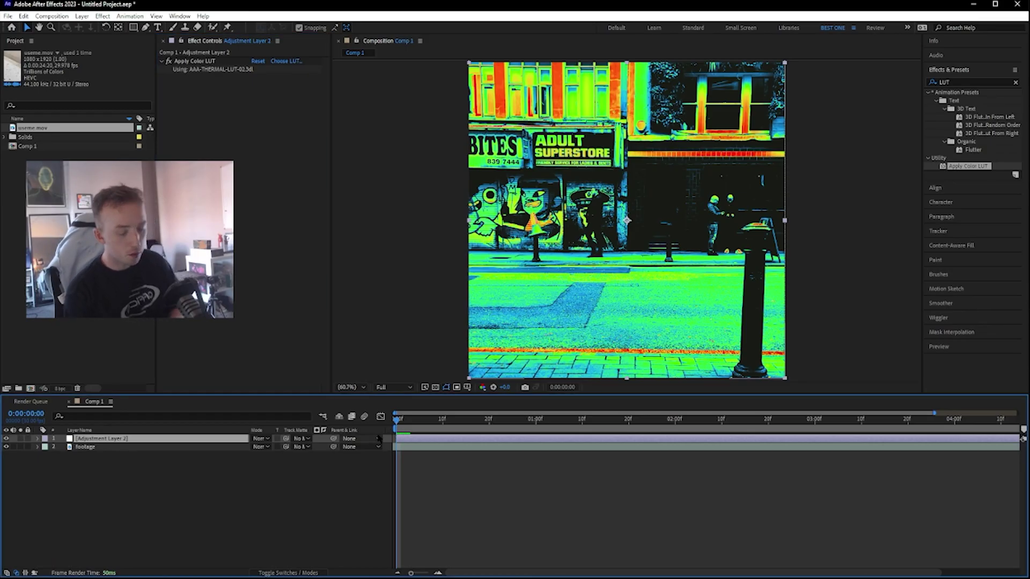
pyautogui.press('space')
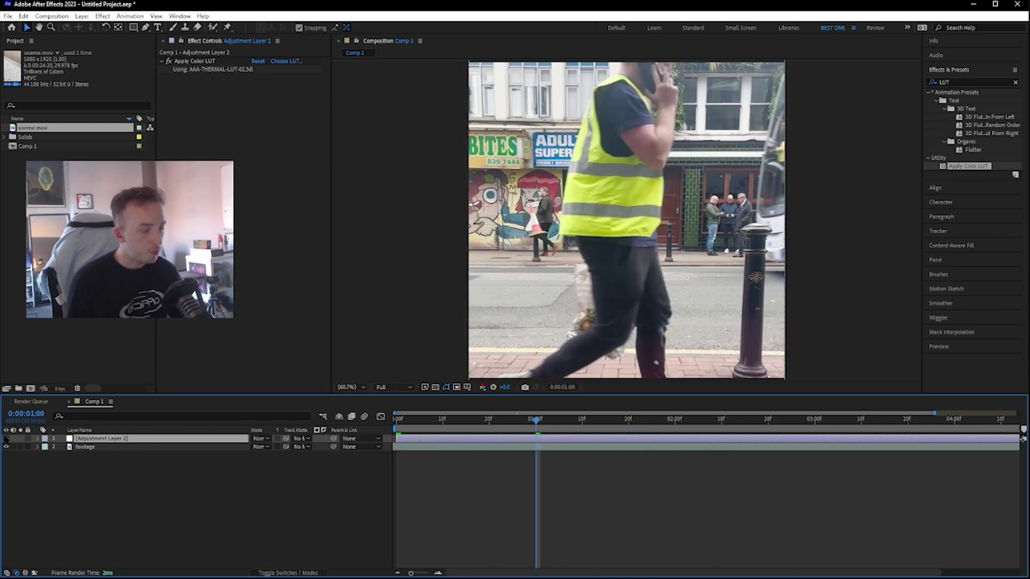
pyautogui.click(7, 439)
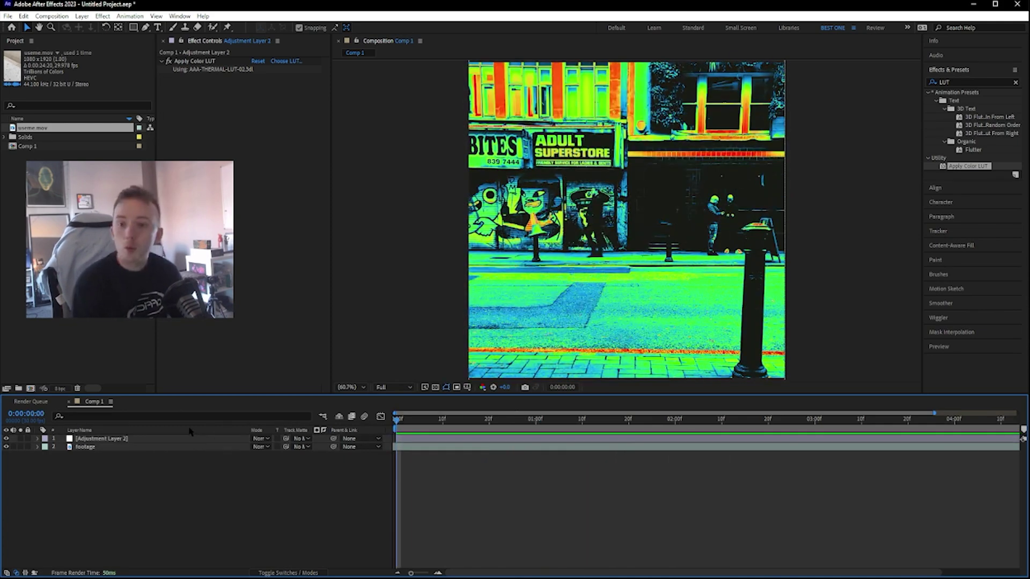
pyautogui.click(286, 61)
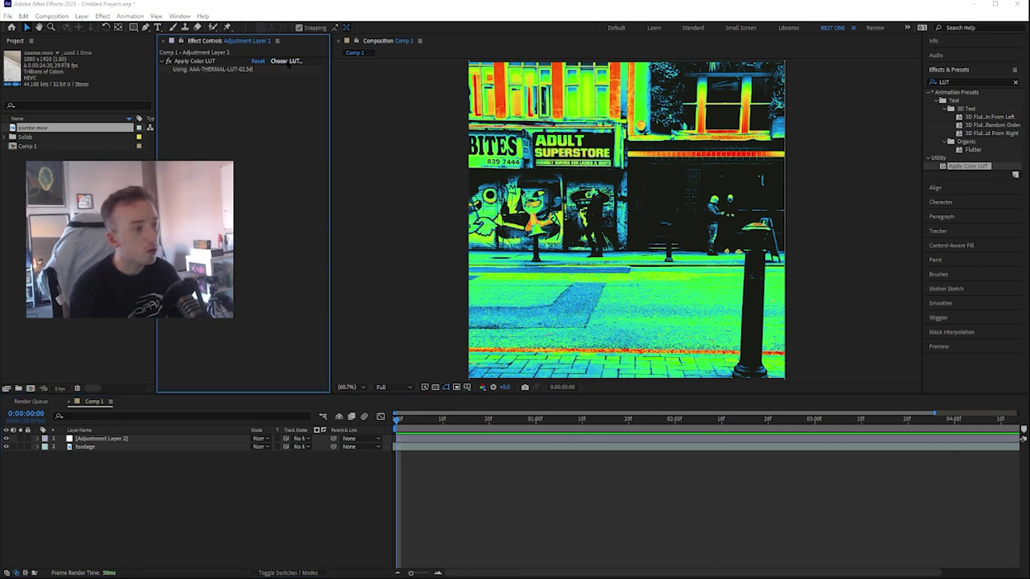
pyautogui.press('Escape')
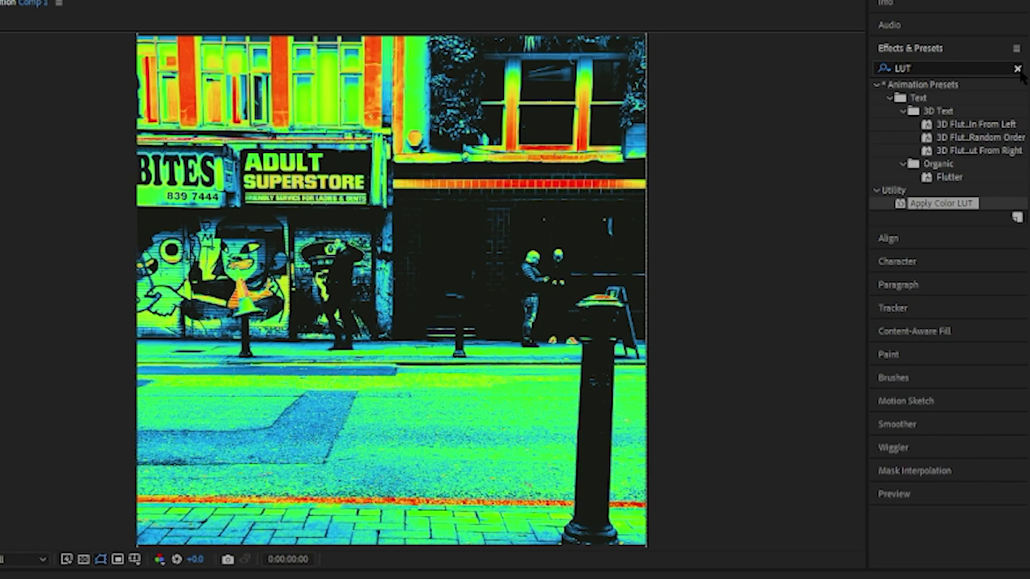
# Find the Curves effect by searching for curves and place it above Apply Color LUT on the adjustment layer
pyautogui.click(1017, 70)
pyautogui.click(971, 70)
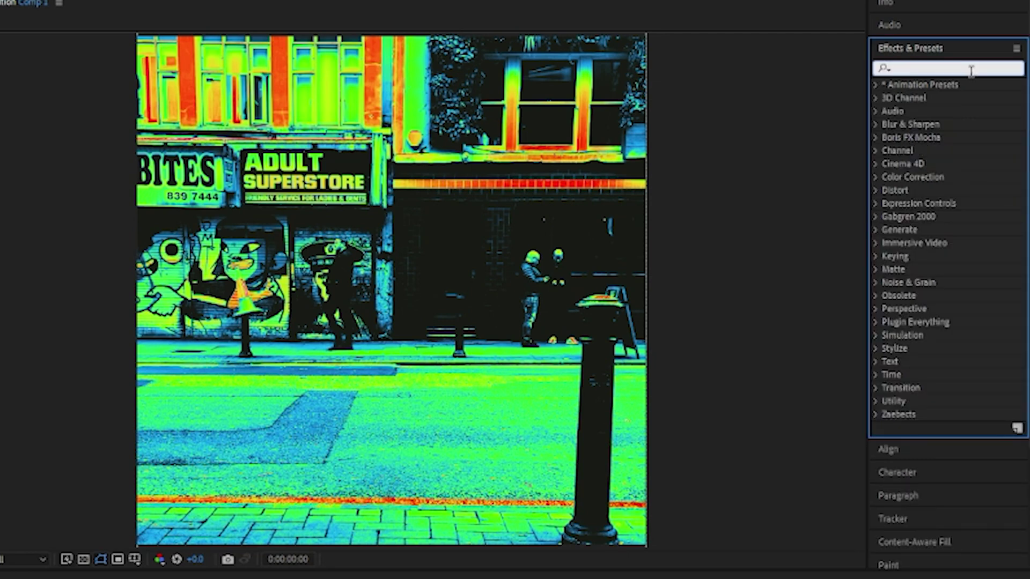
pyautogui.write('curves')
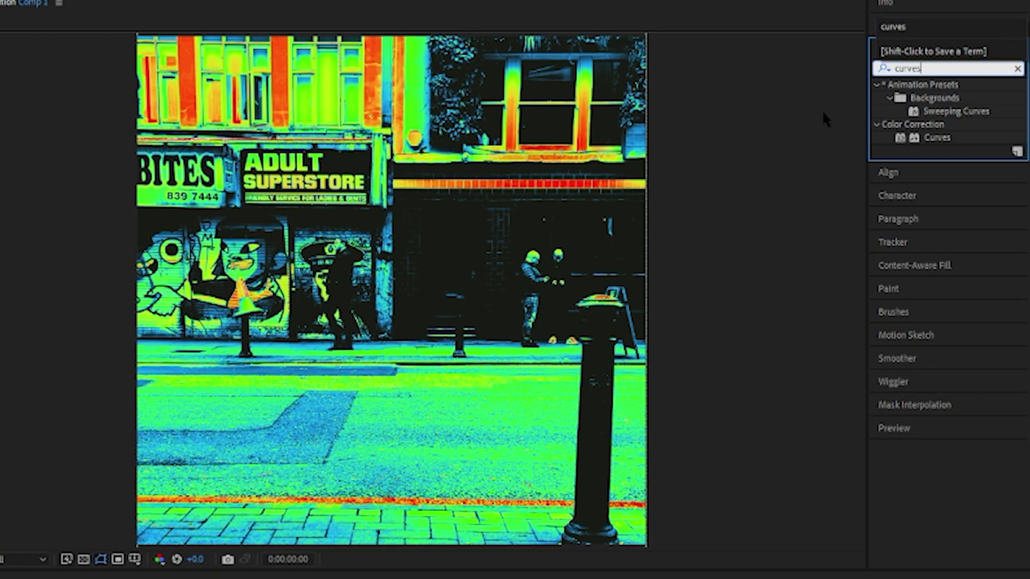
pyautogui.click(950, 140)
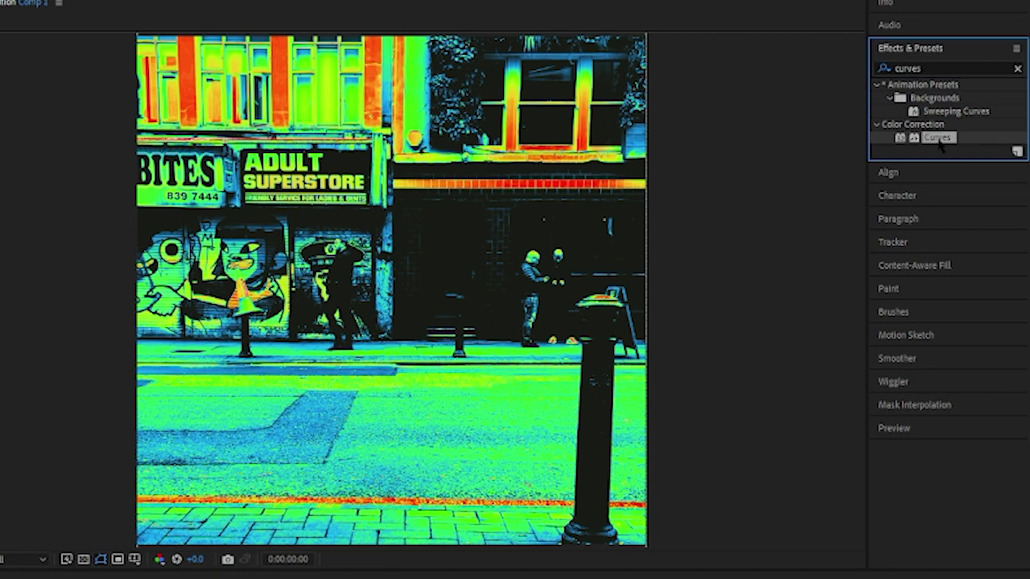
pyautogui.moveTo(950, 146); pyautogui.dragTo(362, 212)
# Try raising and lowering the RGB curve in the Curves effect, leaving its middle bent upward to brighten the midtones
pyautogui.moveTo(316, 144); pyautogui.dragTo(327, 104)
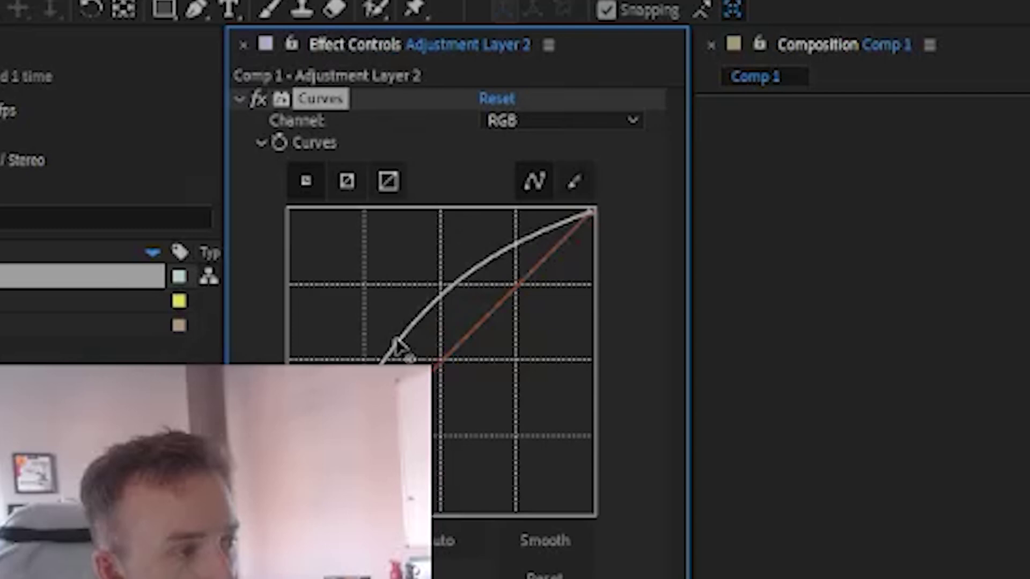
pyautogui.moveTo(395, 349); pyautogui.dragTo(443, 364)
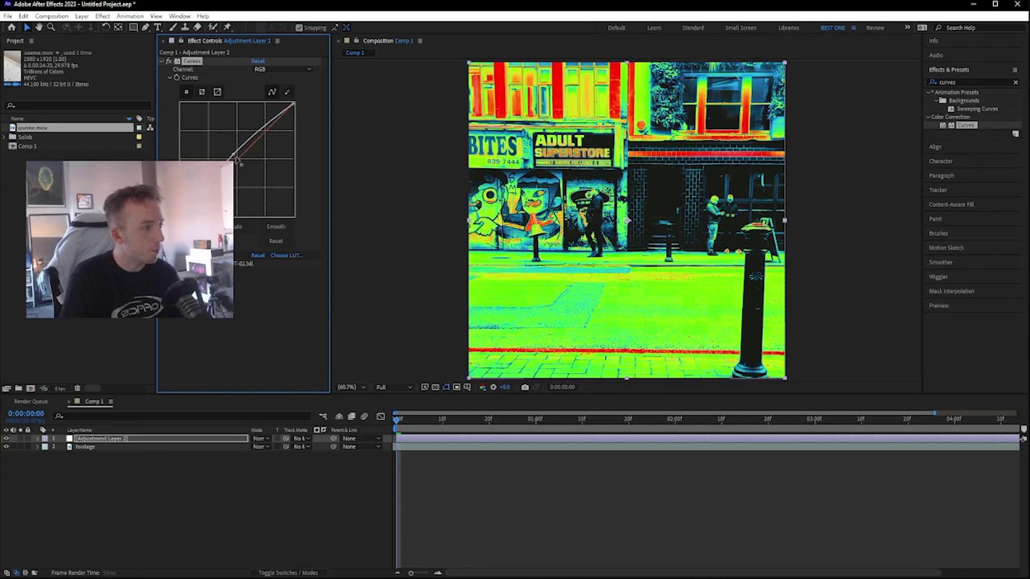
pyautogui.moveTo(236, 157)
pyautogui.mouseDown()
pyautogui.moveTo(222, 153)
pyautogui.moveTo(246, 182)
pyautogui.moveTo(226, 155)
pyautogui.moveTo(239, 181)
pyautogui.moveTo(242, 169)
pyautogui.mouseUp()
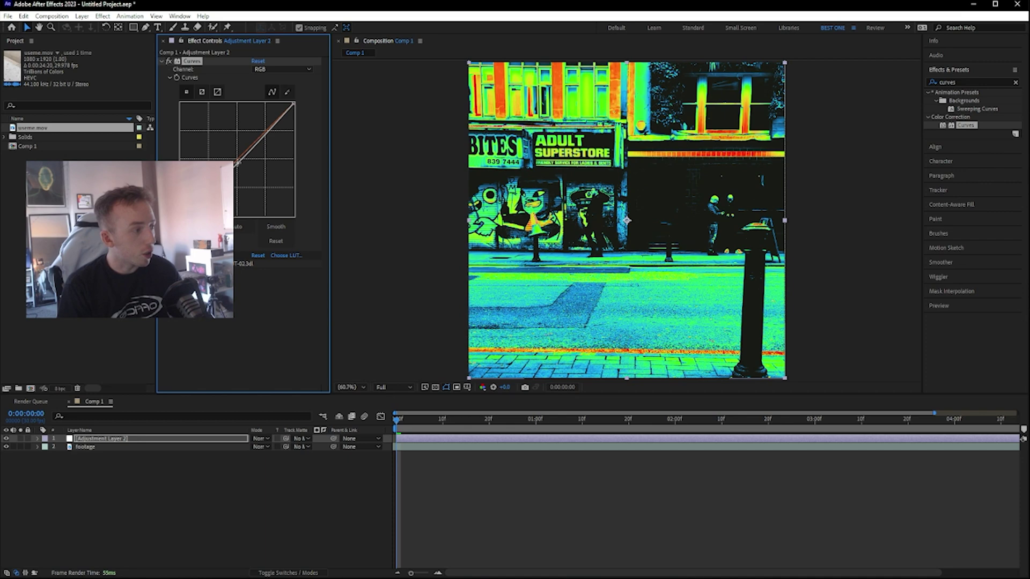
pyautogui.moveTo(240, 164)
pyautogui.mouseDown()
pyautogui.moveTo(238, 173)
pyautogui.moveTo(227, 156)
pyautogui.mouseUp()
pyautogui.click(315, 422)
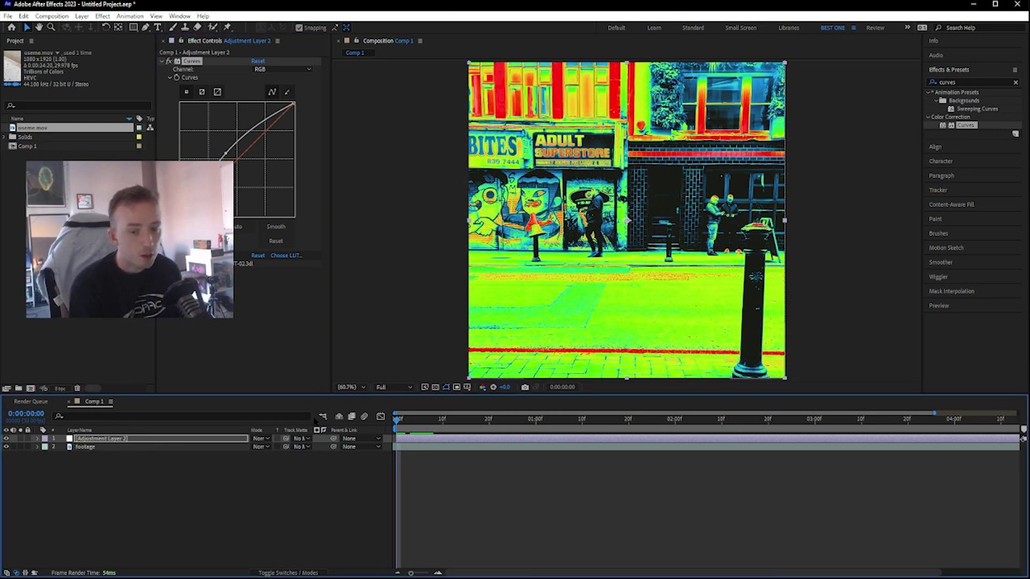